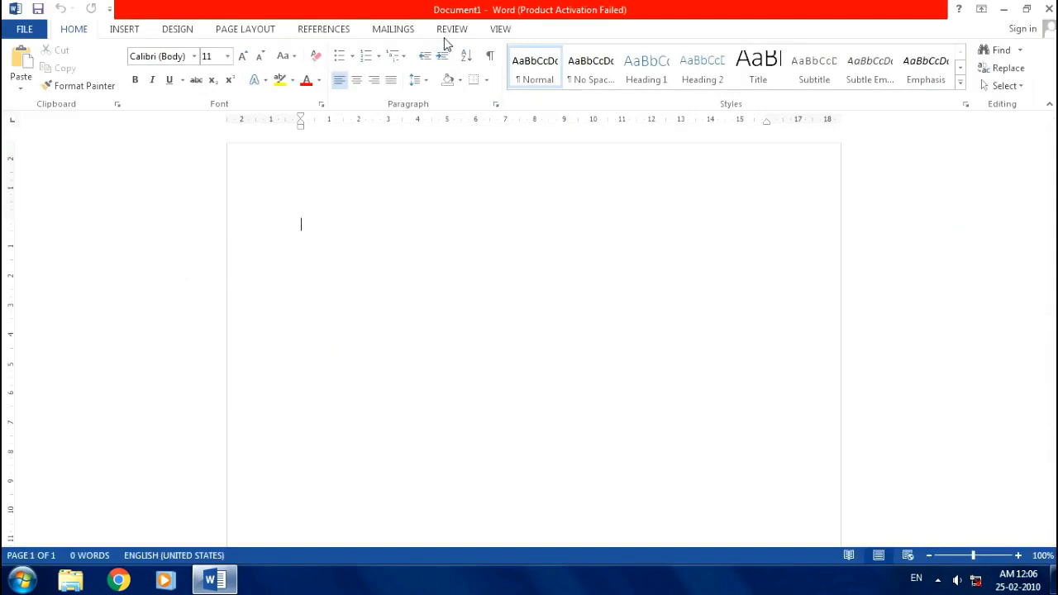
# - Write a first line consisting of a person's first name followed by the misspelled text "isa Computeri Facultu"
pyautogui.click(449, 30)
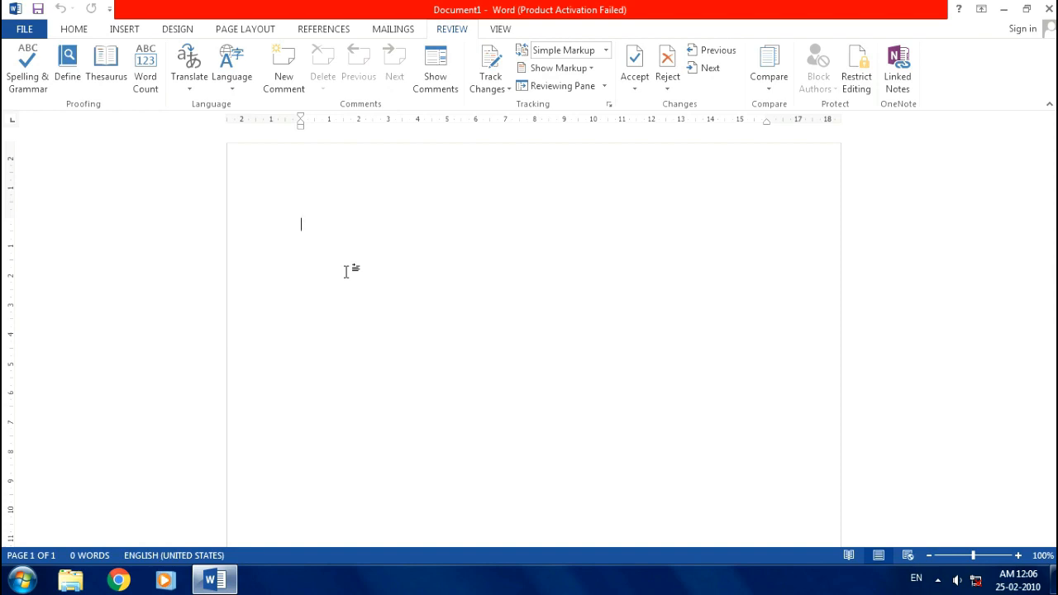
pyautogui.write('=')
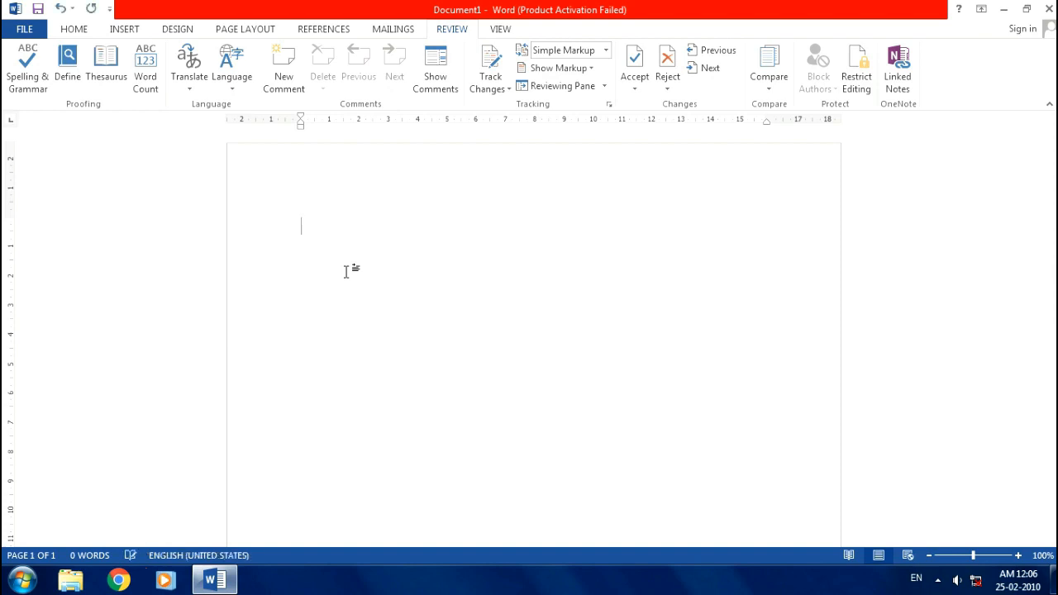
pyautogui.write('R')
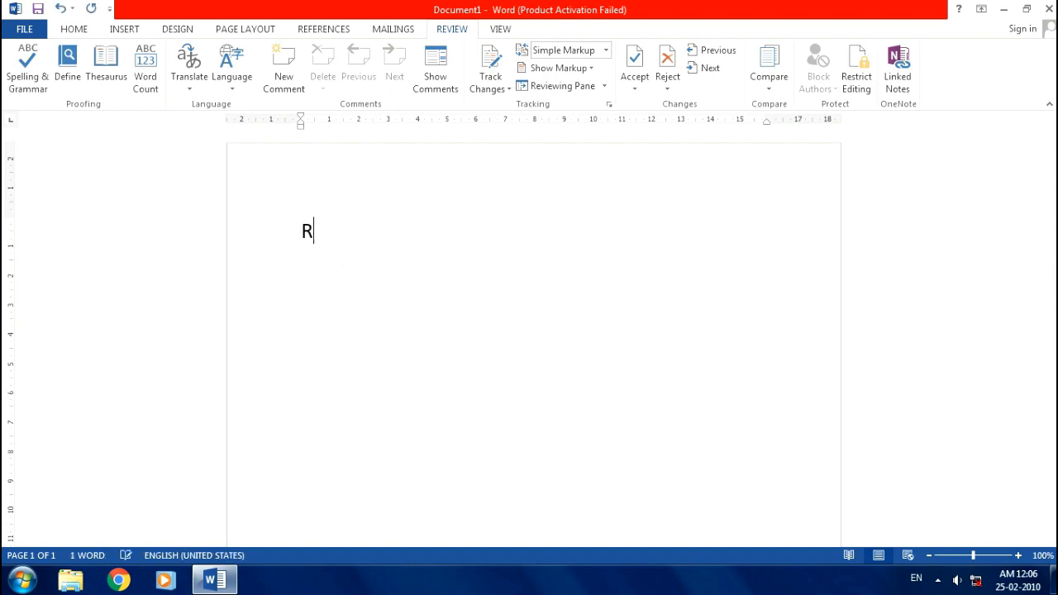
pyautogui.write('amesh i')
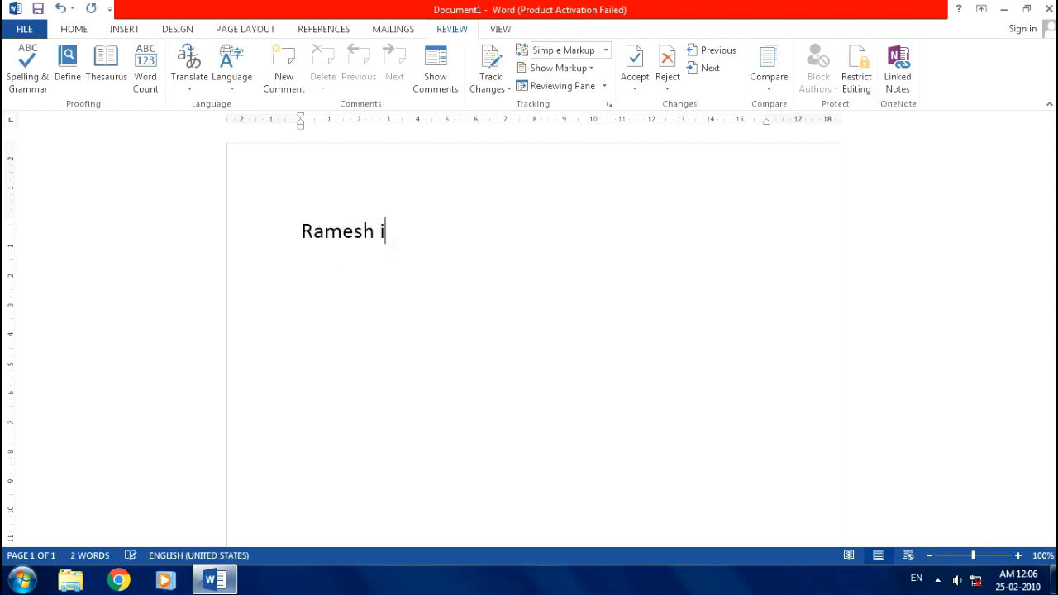
pyautogui.write('sa Computer')
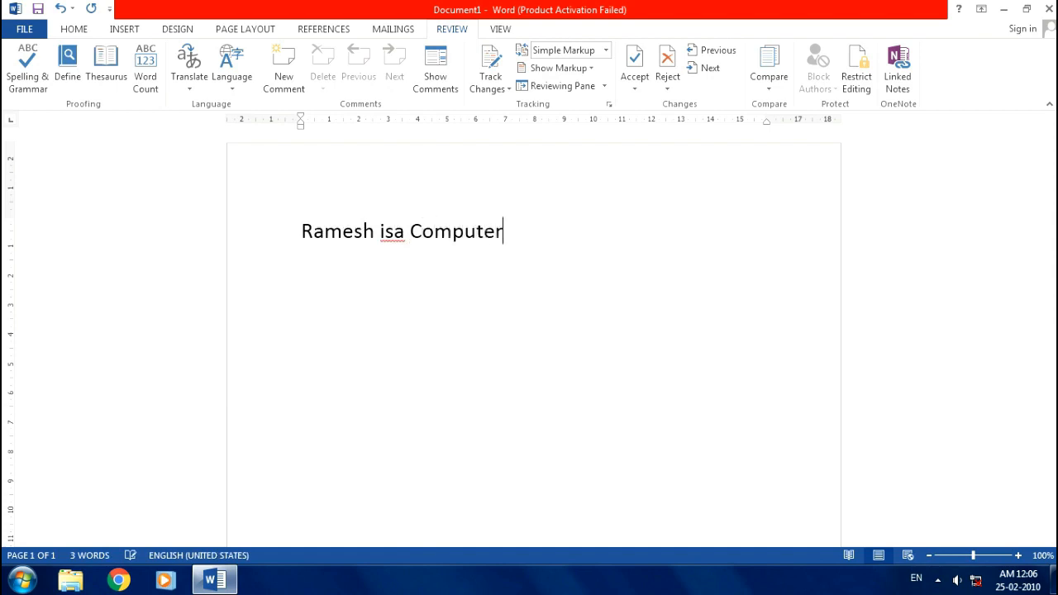
pyautogui.write('i Facult')
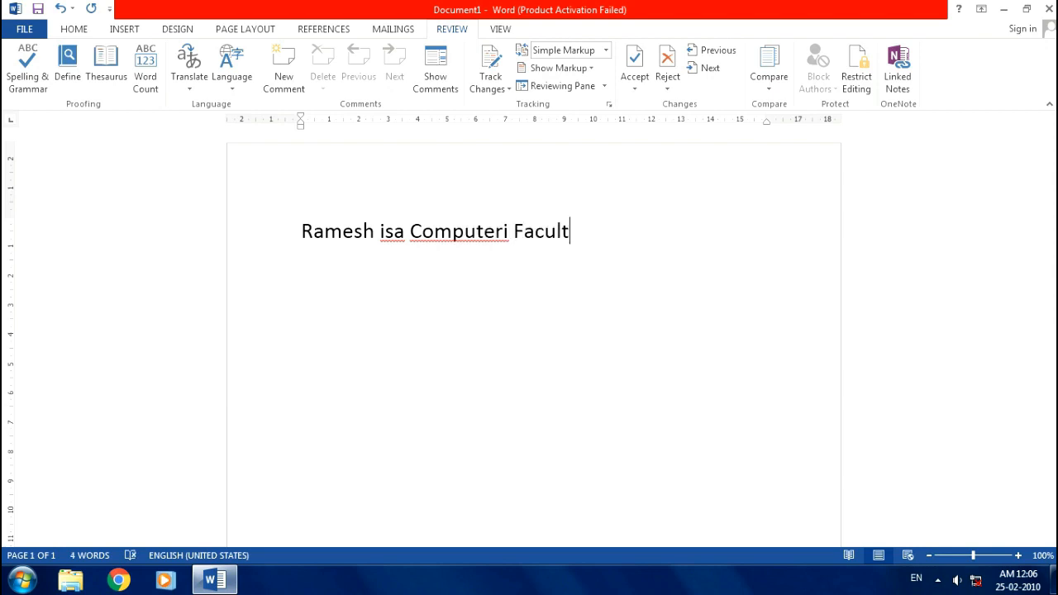
pyautogui.write('u')
pyautogui.press('Return')
# - Write a second line consisting of another person's first name followed by "isa Govt Employi"
pyautogui.write('Priyanka')
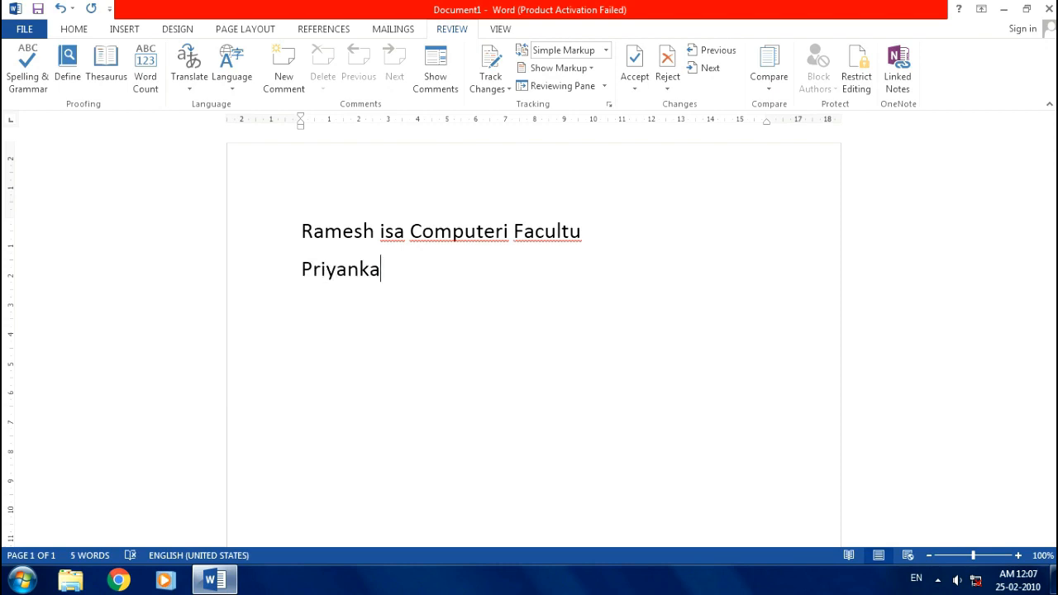
pyautogui.write(' isa ')
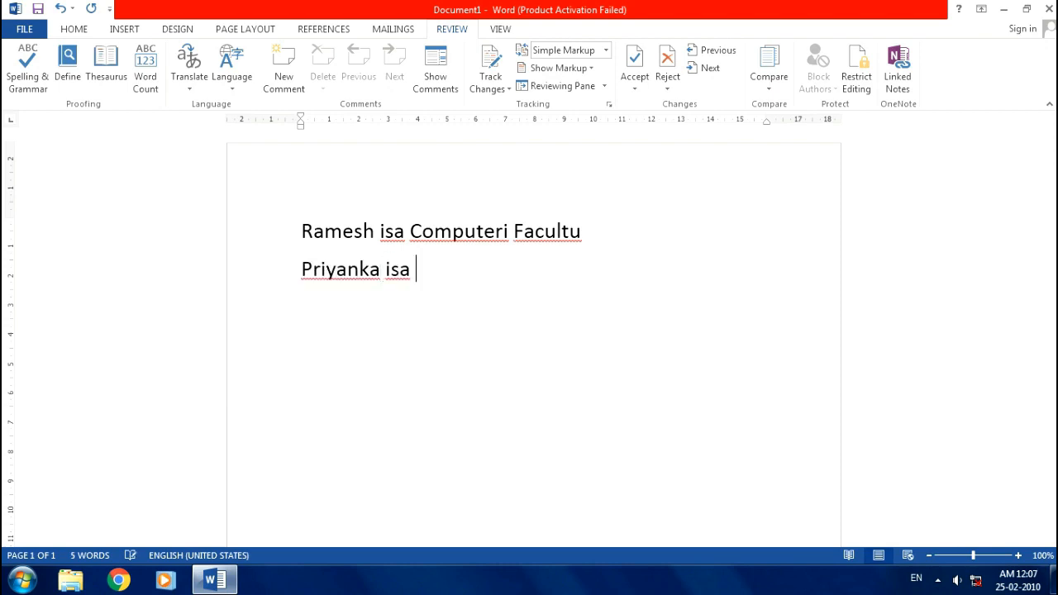
pyautogui.write('Govt ')
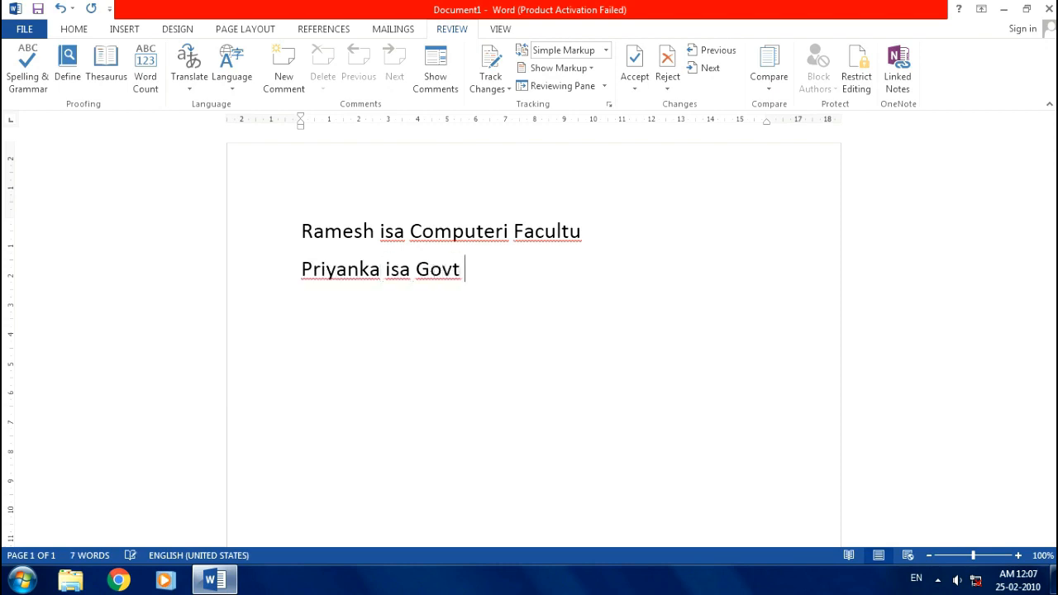
pyautogui.write('Employi')
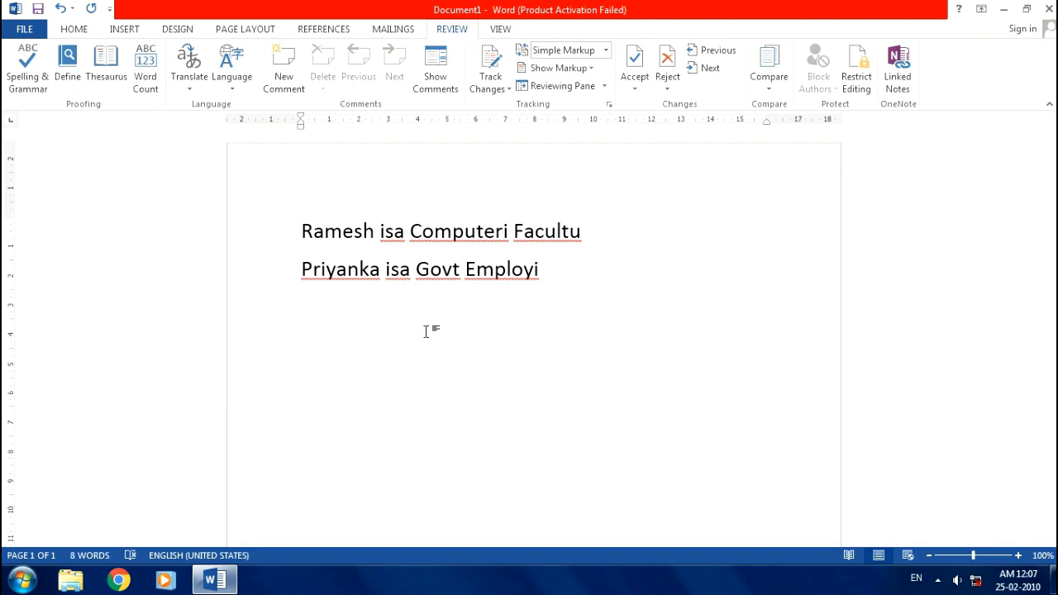
# - Check how the two lines look in the print preview and return to editing the document
pyautogui.hotkey('ctrl', 'p')
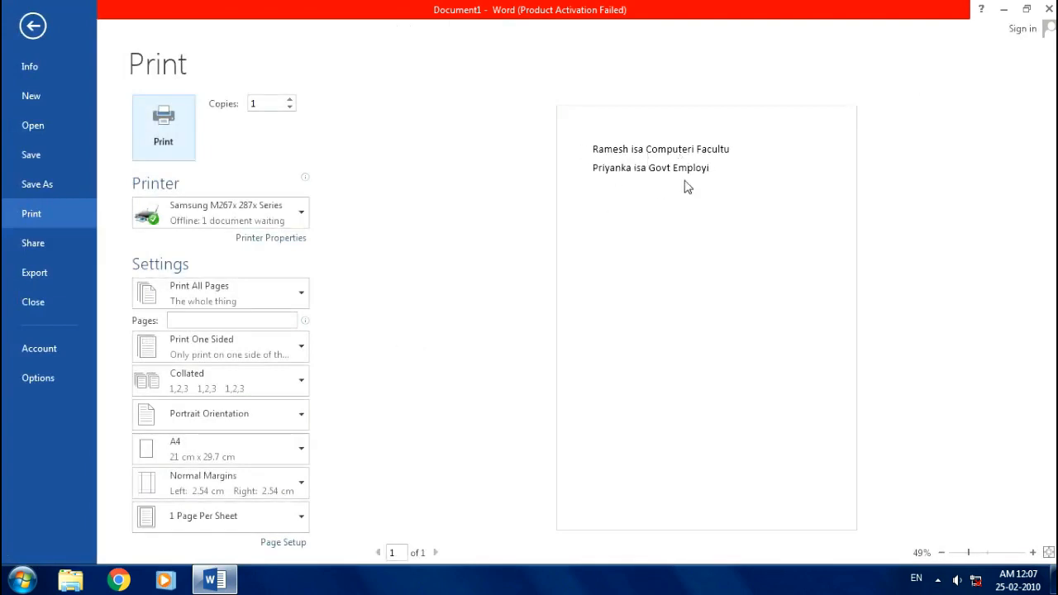
pyautogui.press('Escape')
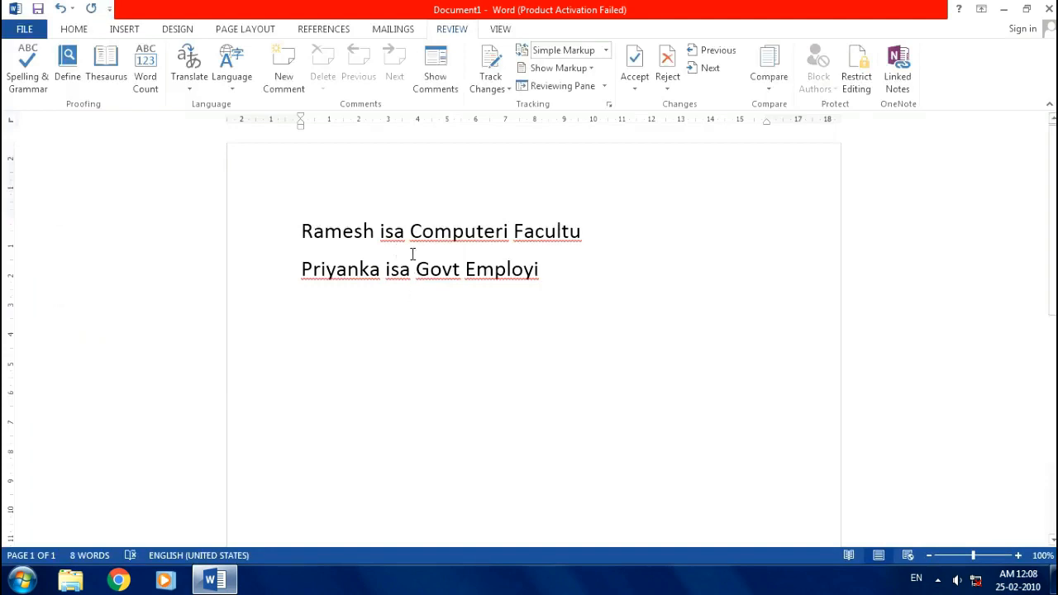
# - Try the Ignore All spelling option on the name starting the second line, undoing it each time
pyautogui.rightClick(337, 270)
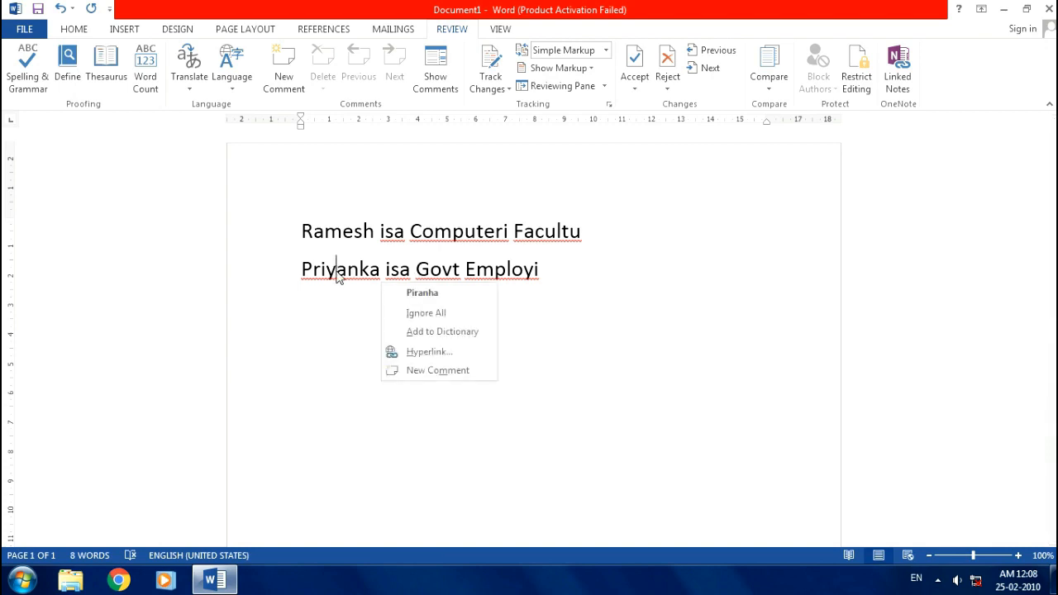
pyautogui.click(357, 270)
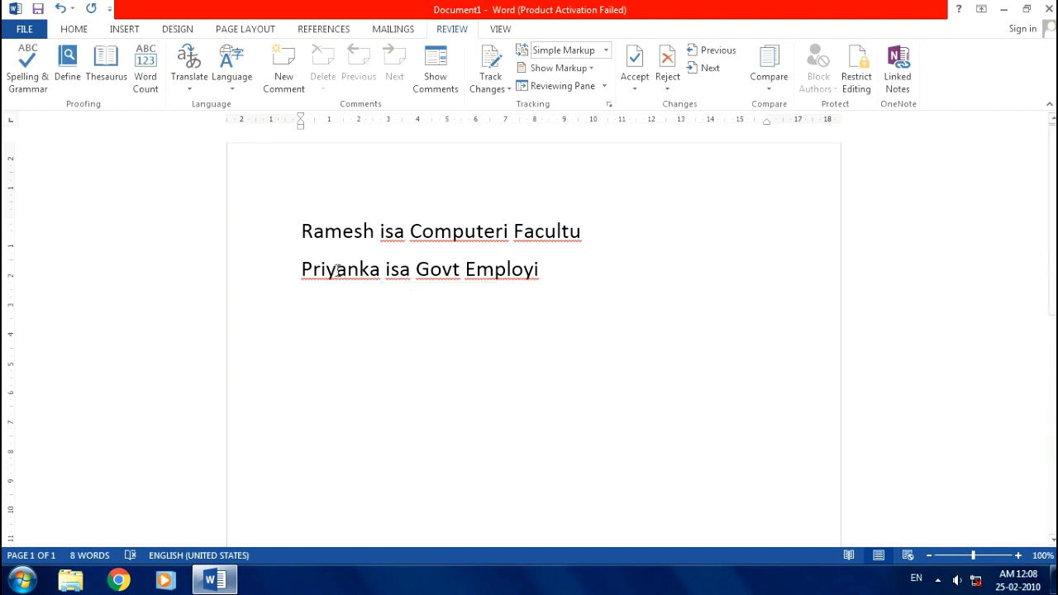
pyautogui.rightClick(338, 271)
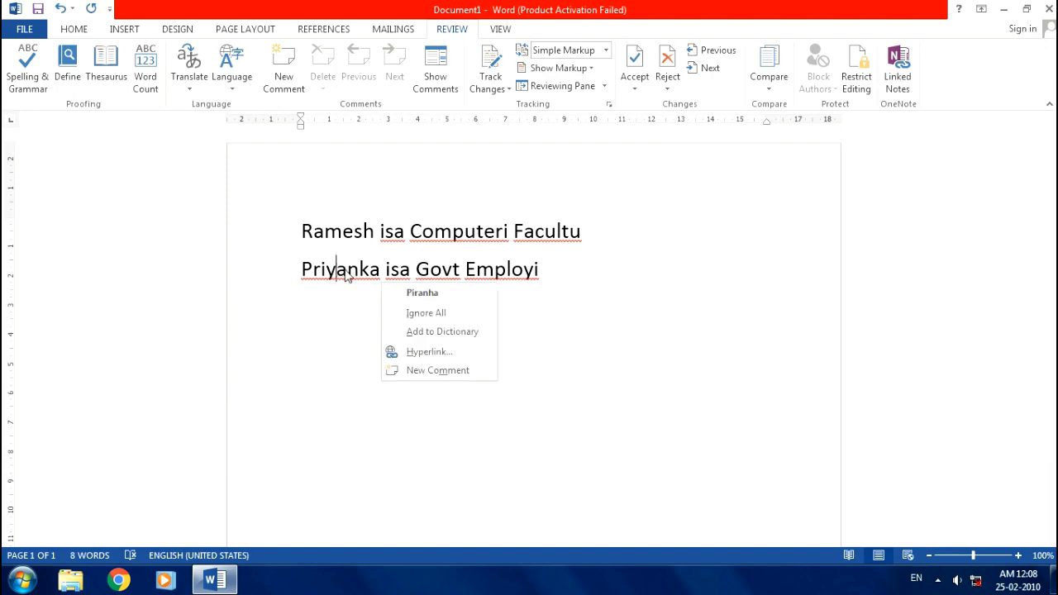
pyautogui.click(426, 319)
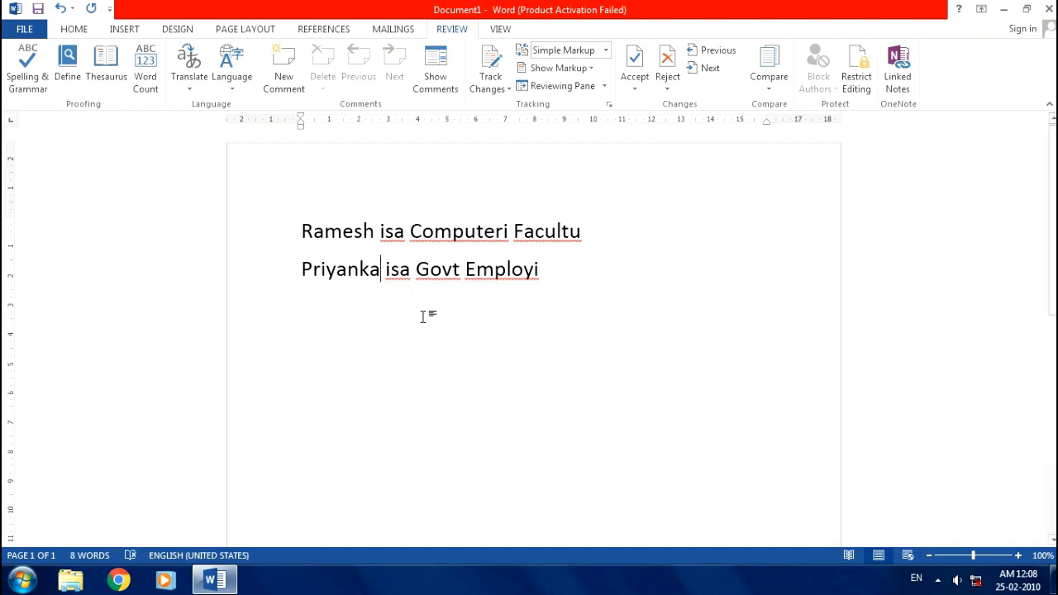
pyautogui.hotkey('ctrl', 'z')
pyautogui.rightClick(361, 277)
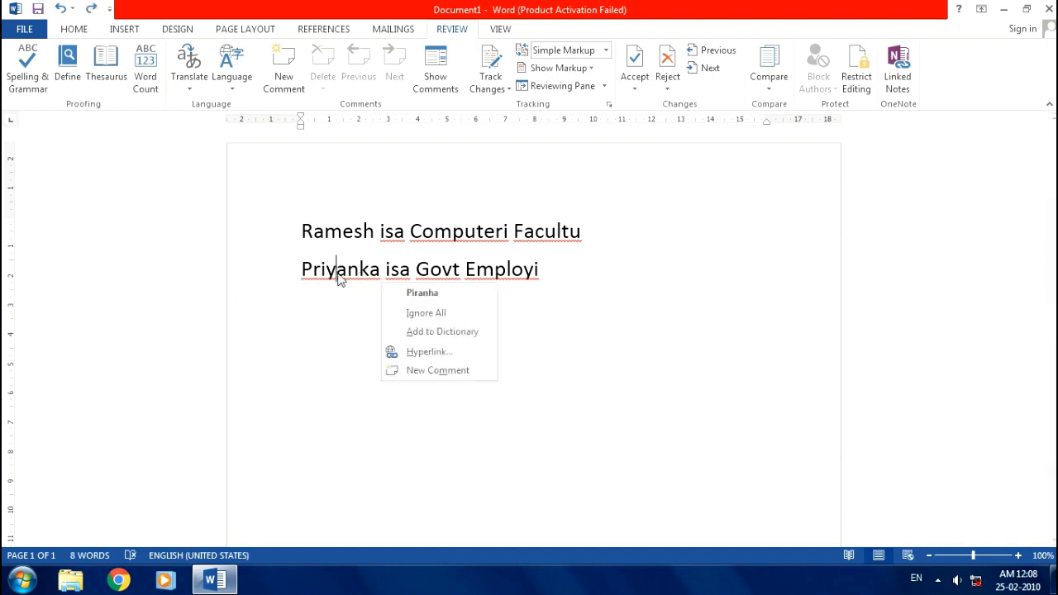
pyautogui.click(410, 313)
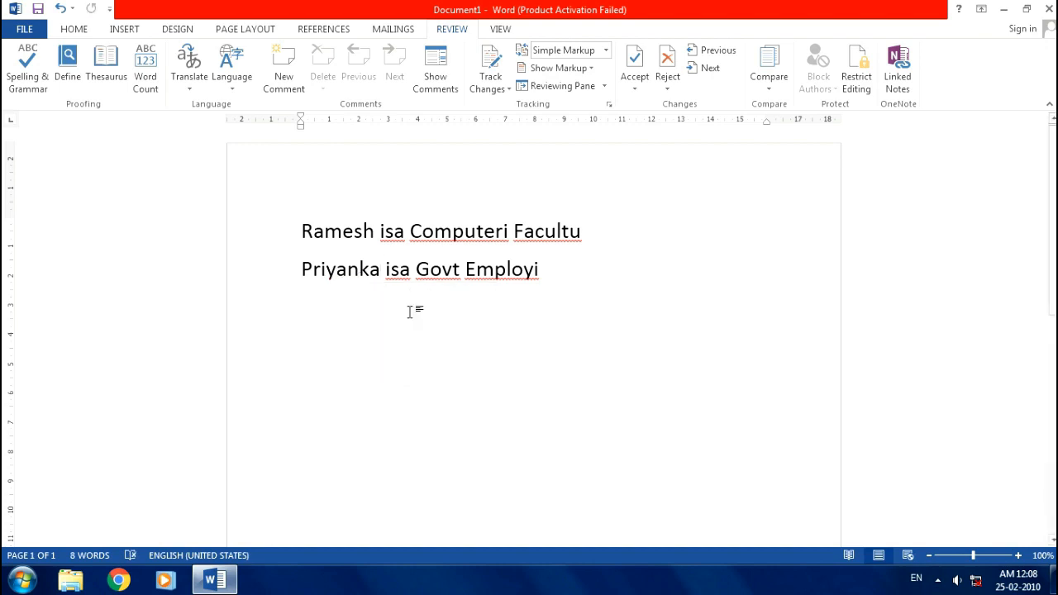
pyautogui.hotkey('ctrl', 'z')
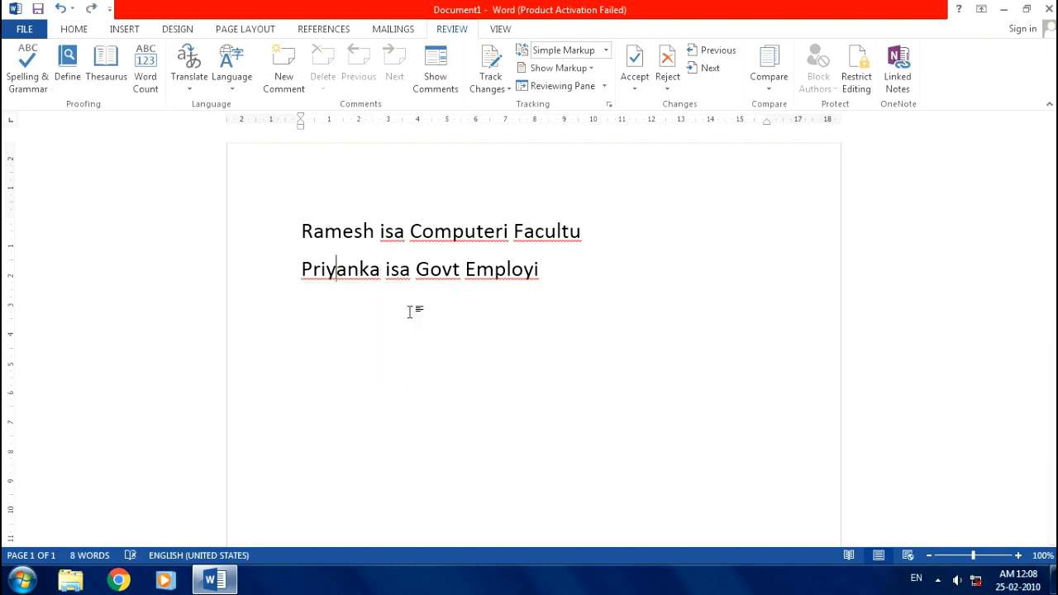
# - Run the spelling check, ignoring all occurrences of the second line's name and changing every "isa" to "is a"
pyautogui.press('F7')
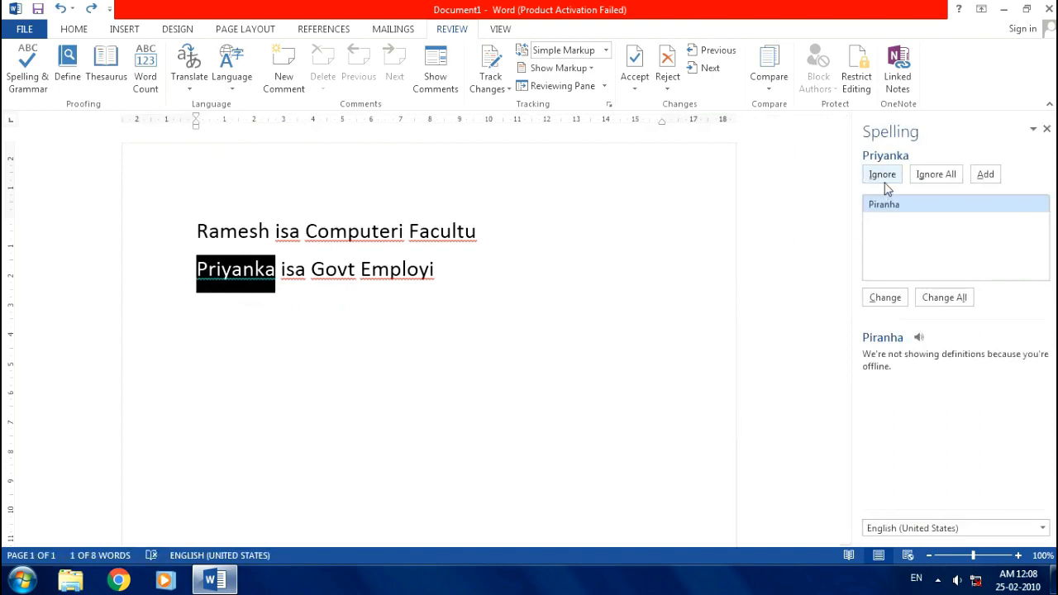
pyautogui.click(938, 175)
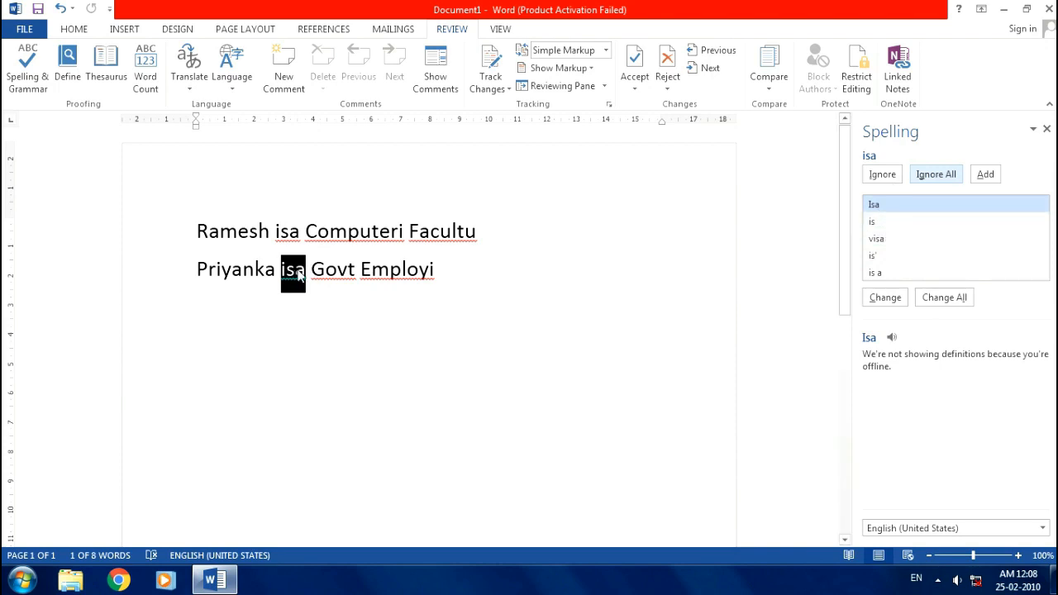
pyautogui.click(883, 275)
pyautogui.click(946, 299)
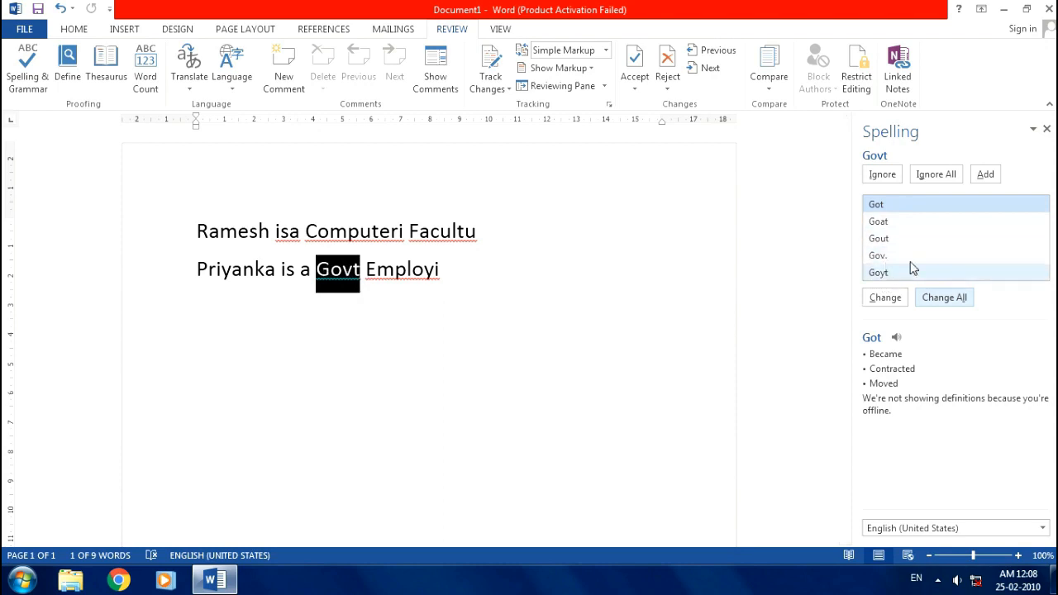
# - Ignore all occurrences of "Govt", change every "Employi" to "Employee", and close the spelling check
pyautogui.click(927, 181)
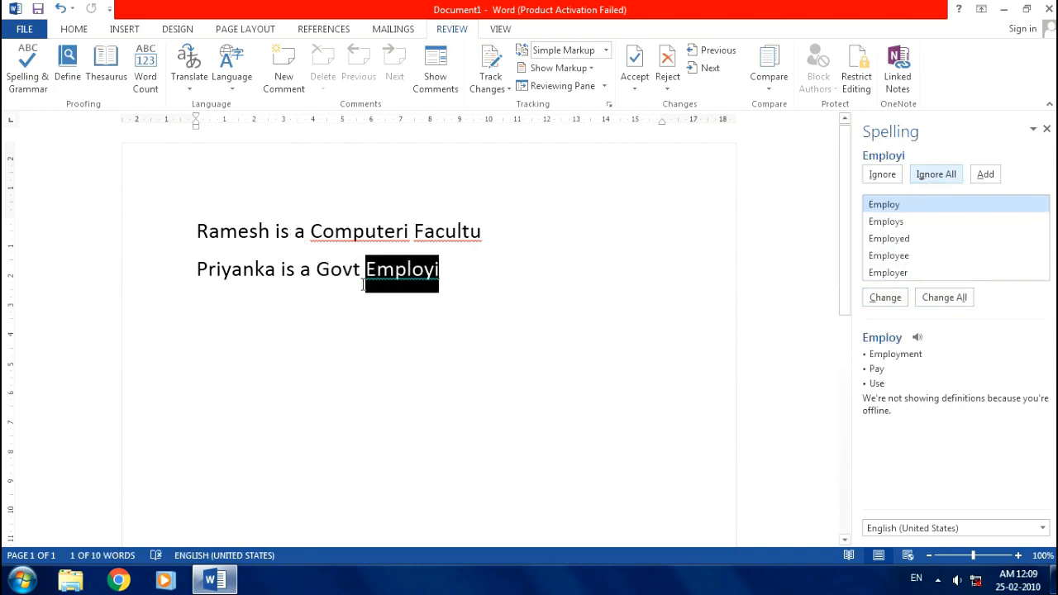
pyautogui.click(907, 257)
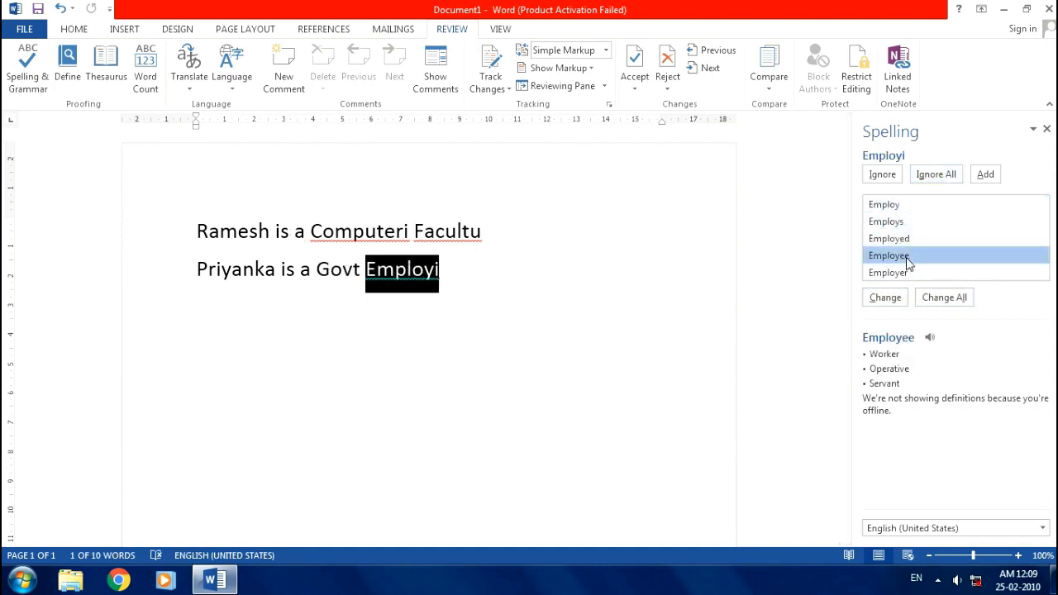
pyautogui.click(932, 299)
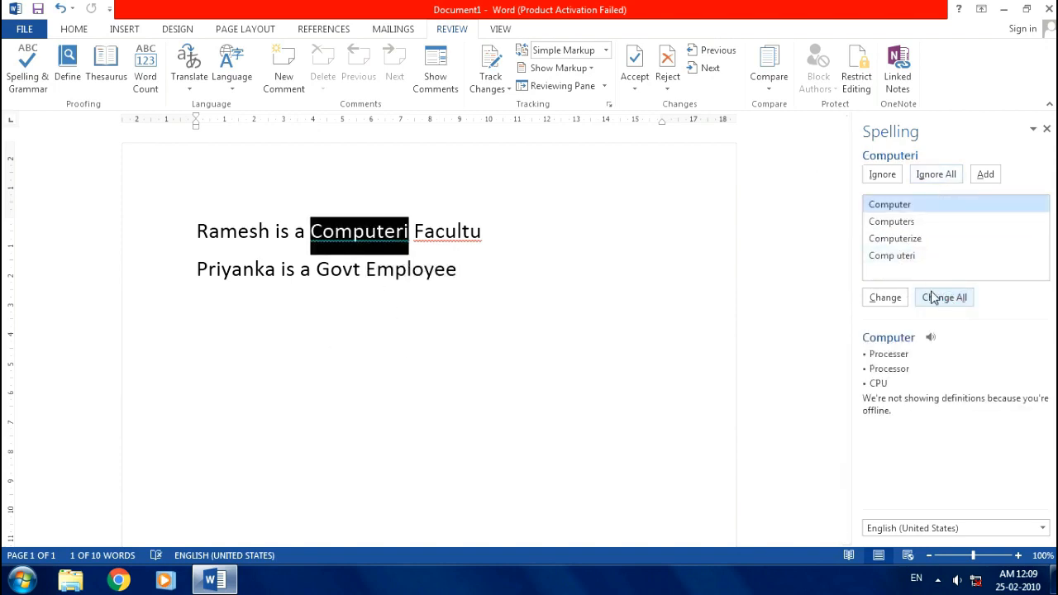
pyautogui.click(1047, 129)
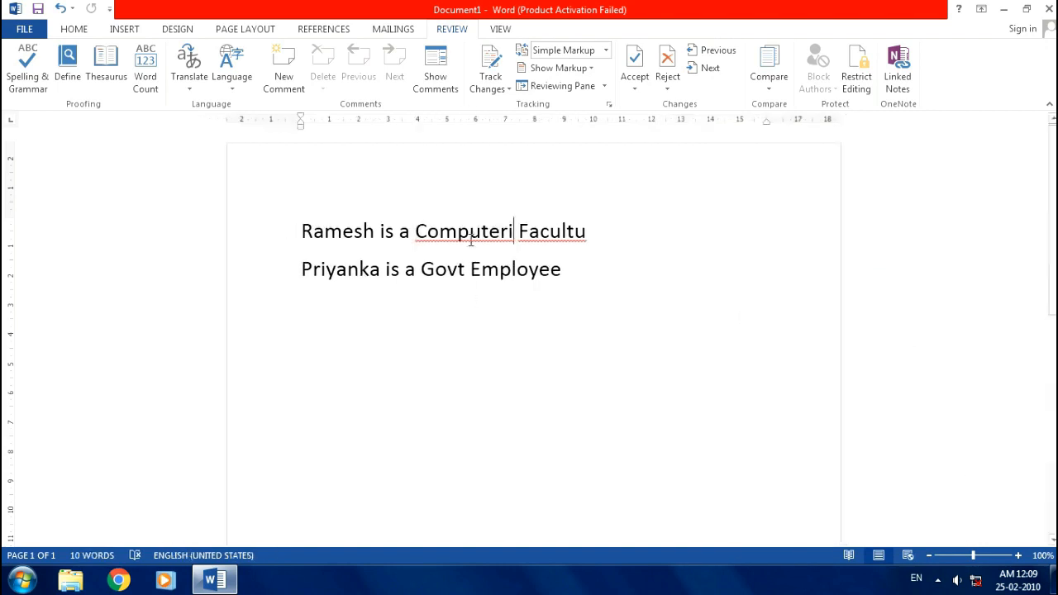
# - Correct "Computeri" to "Computer" and "Facultu" to "Faculty" in the first line using the suggested spellings
pyautogui.rightClick(464, 232)
pyautogui.press('Escape')
pyautogui.rightClick(464, 232)
pyautogui.press('Escape')
pyautogui.rightClick(466, 235)
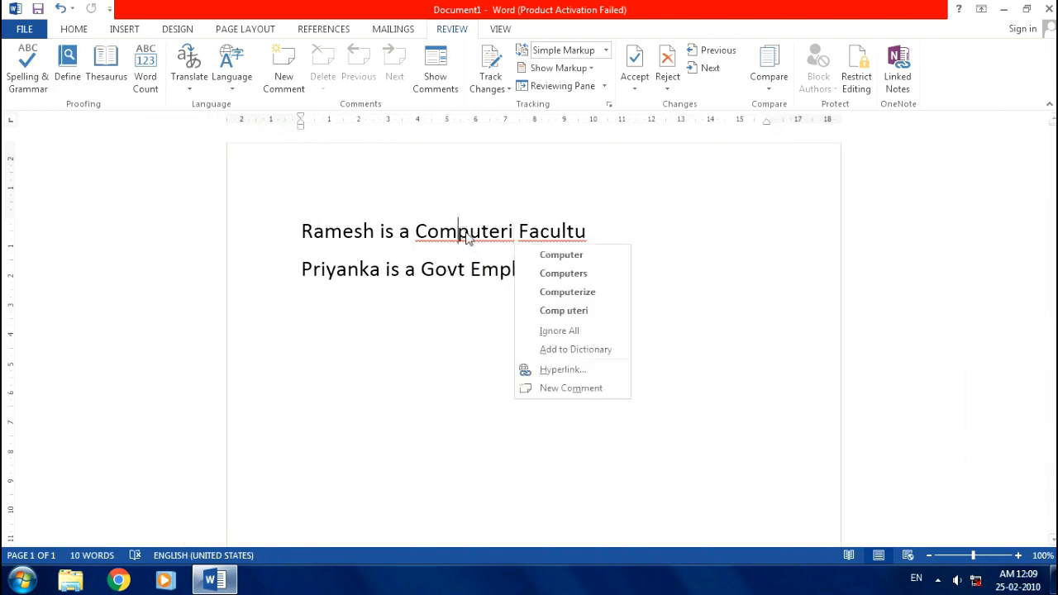
pyautogui.click(574, 258)
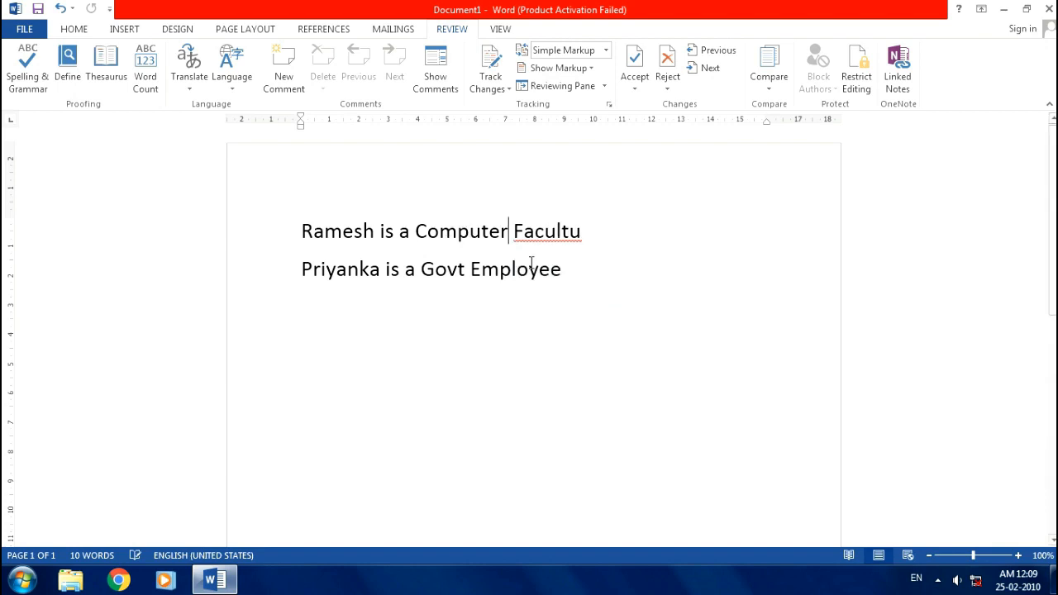
pyautogui.rightClick(545, 236)
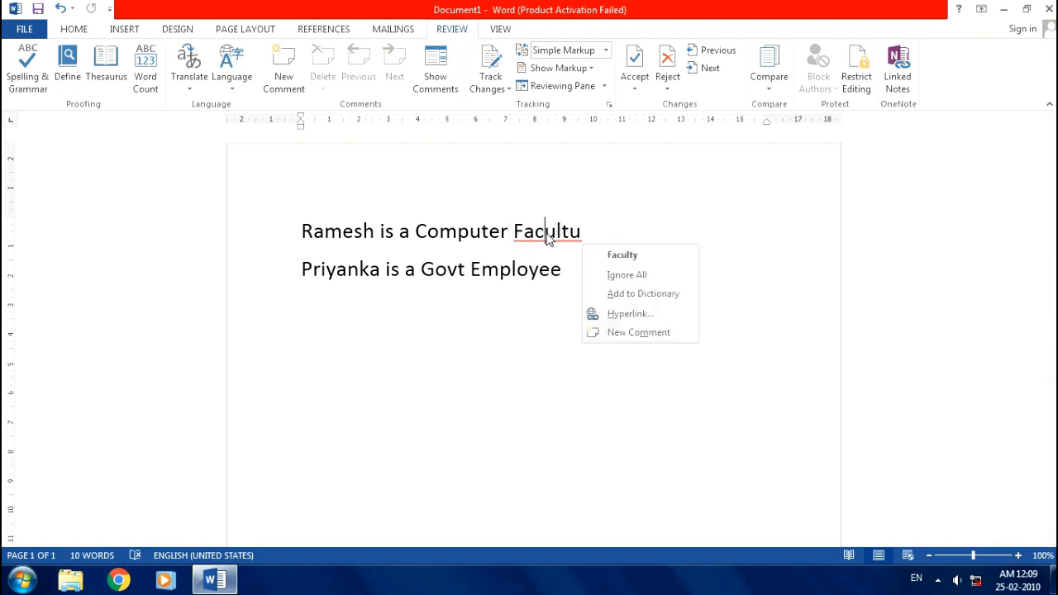
pyautogui.click(633, 259)
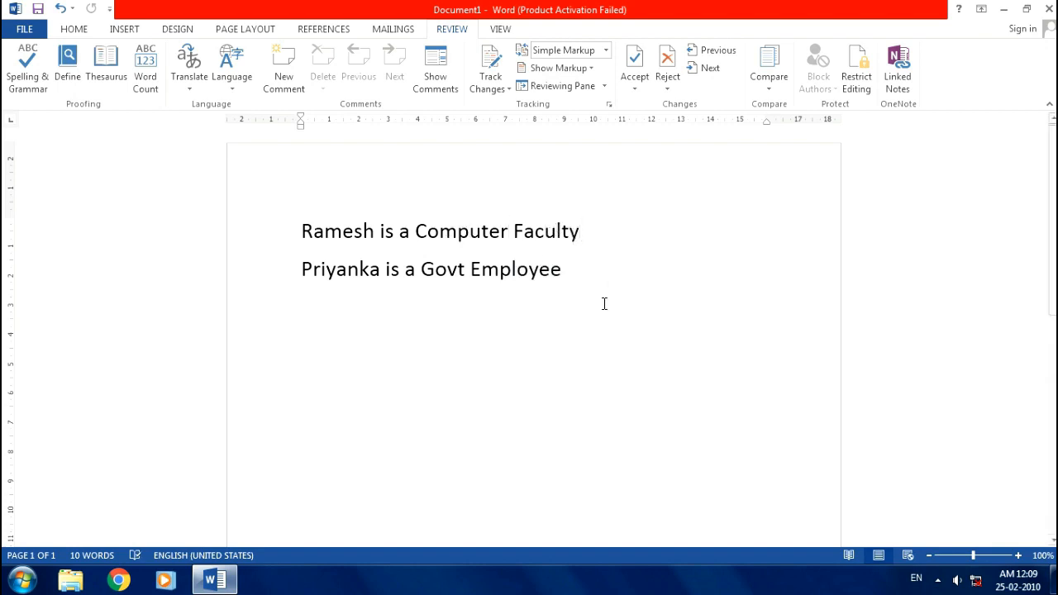